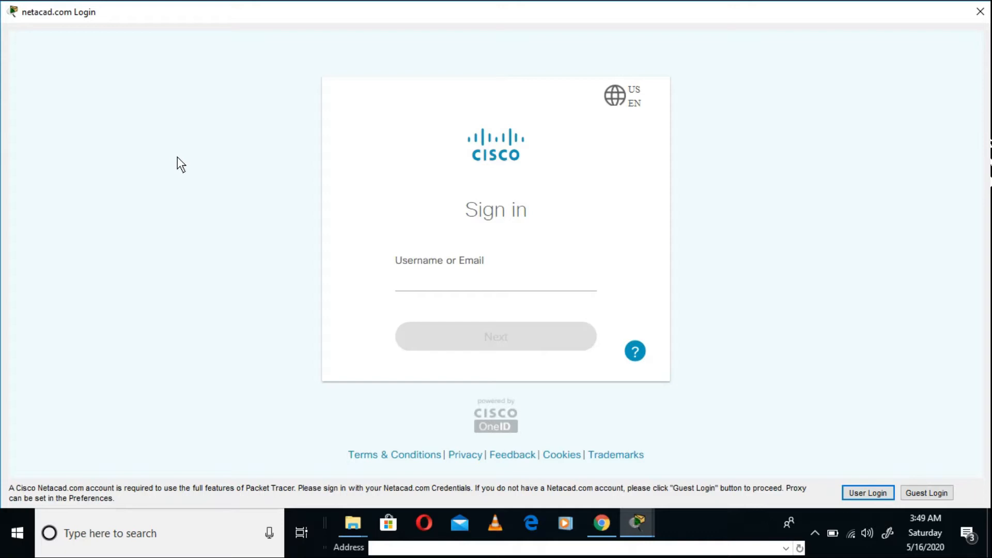
# - Enter Packet Tracer through the guest login, dismissing the Introduction to Packet Tracer web page
pyautogui.click(911, 492)
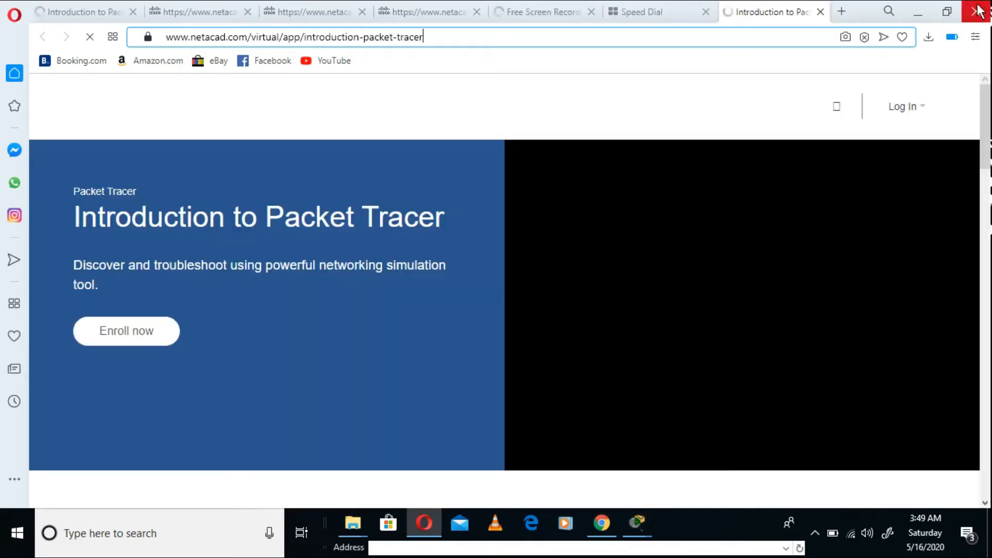
pyautogui.click(977, 10)
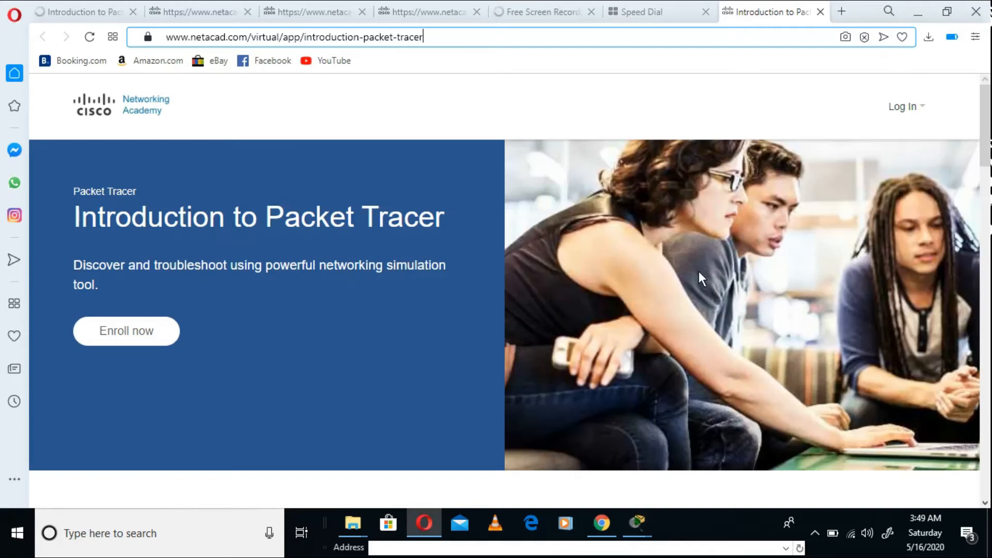
pyautogui.click(593, 295)
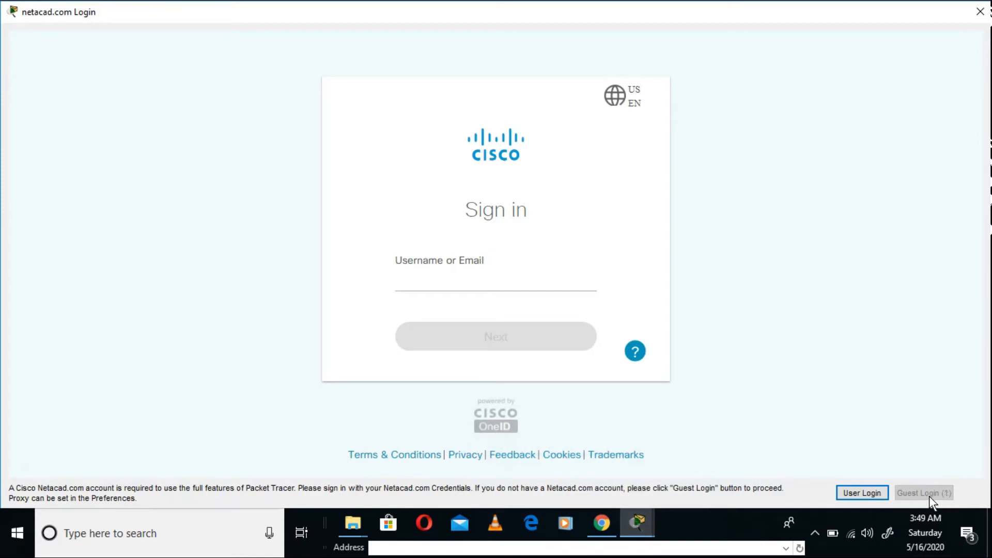
pyautogui.click(935, 497)
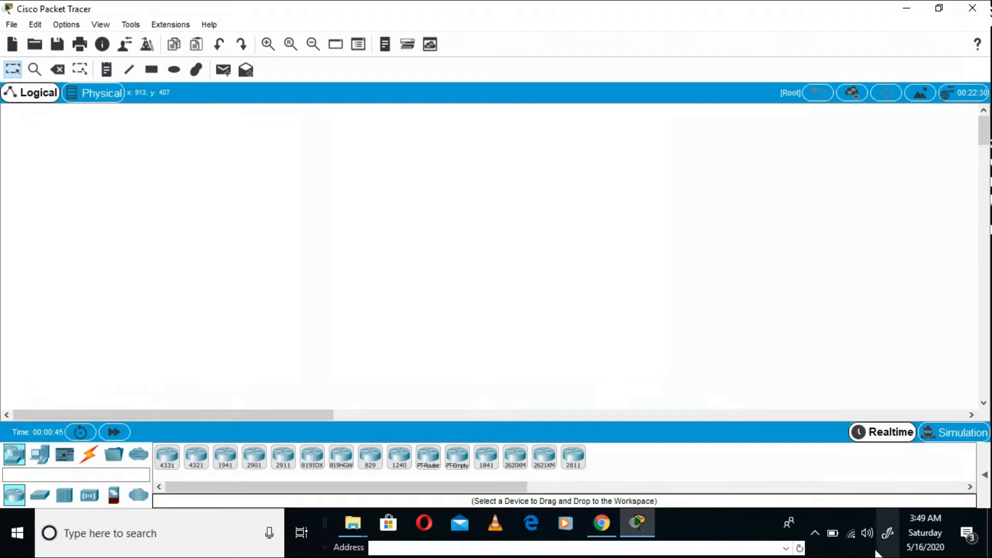
# - Disconnect from the current Wi-Fi network, close Packet Tracer, and exit Chrome despite its pending downloads
pyautogui.click(851, 532)
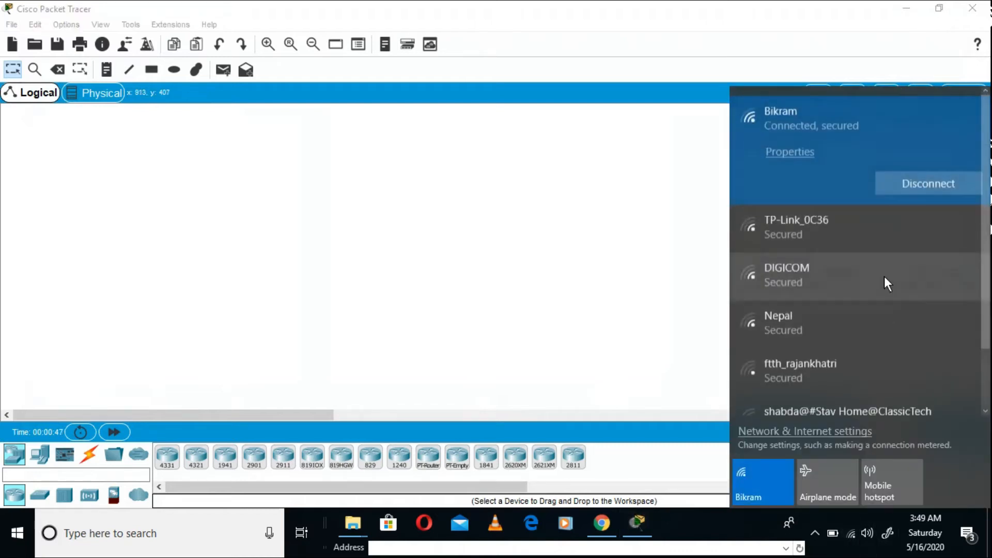
pyautogui.click(892, 192)
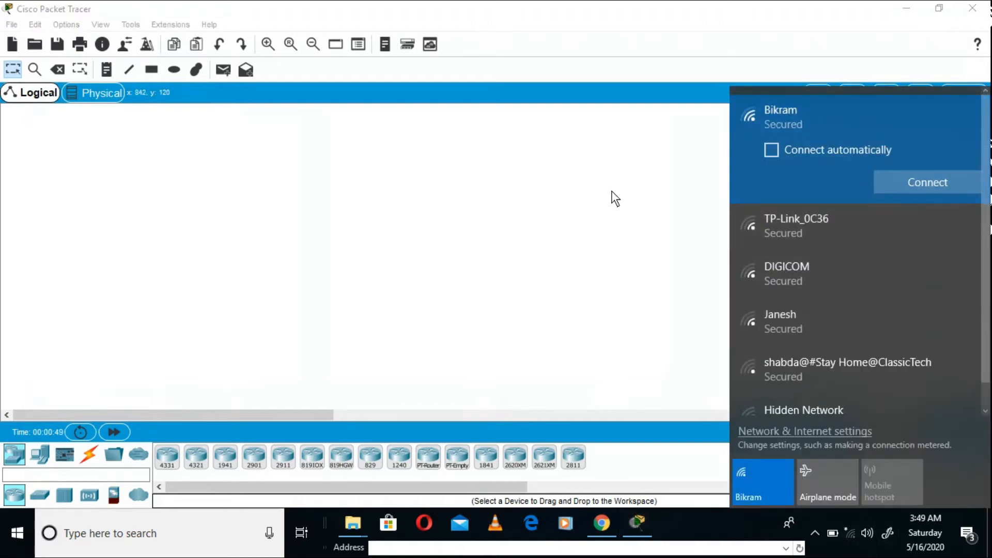
pyautogui.click(555, 175)
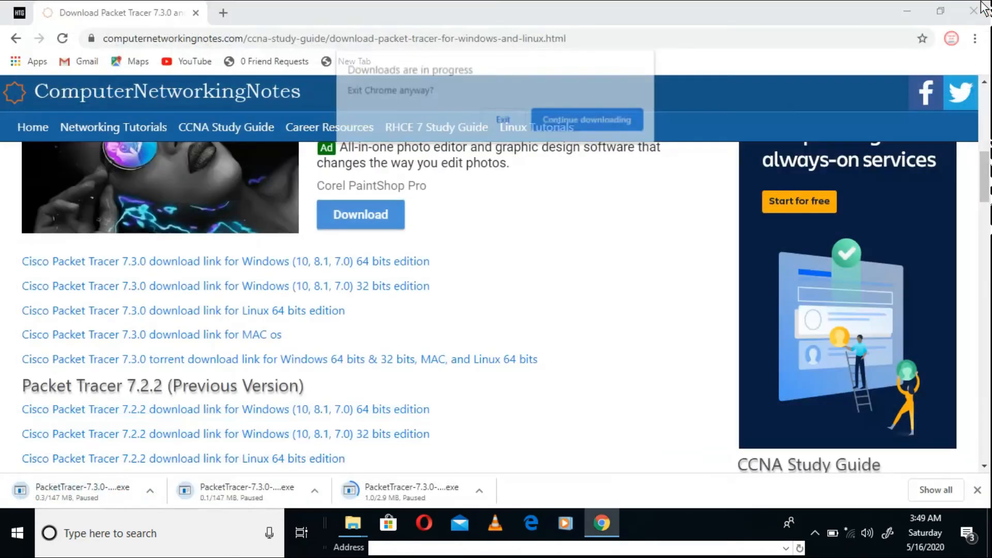
pyautogui.click(523, 126)
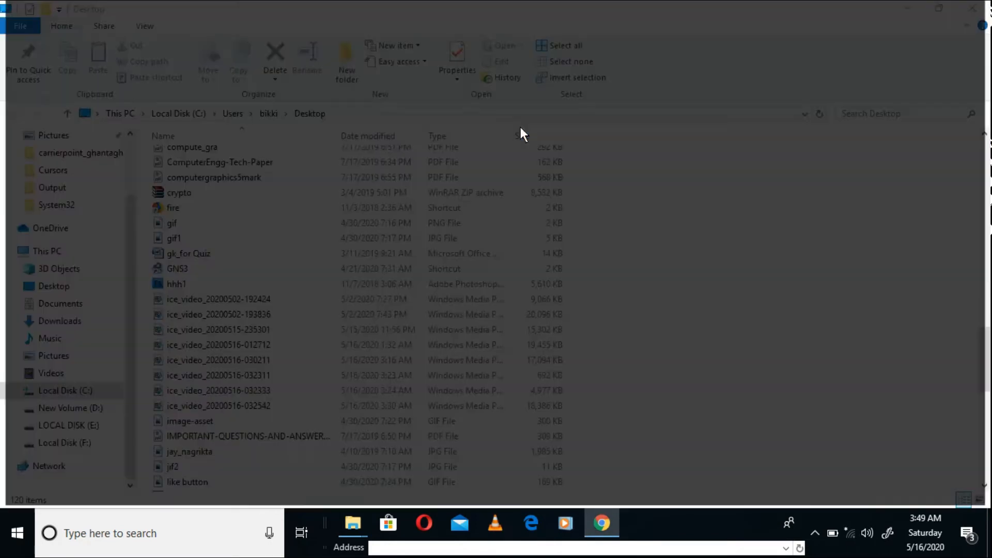
# - Search Windows for "cisco" and launch Cisco Packet Tracer
pyautogui.click(128, 529)
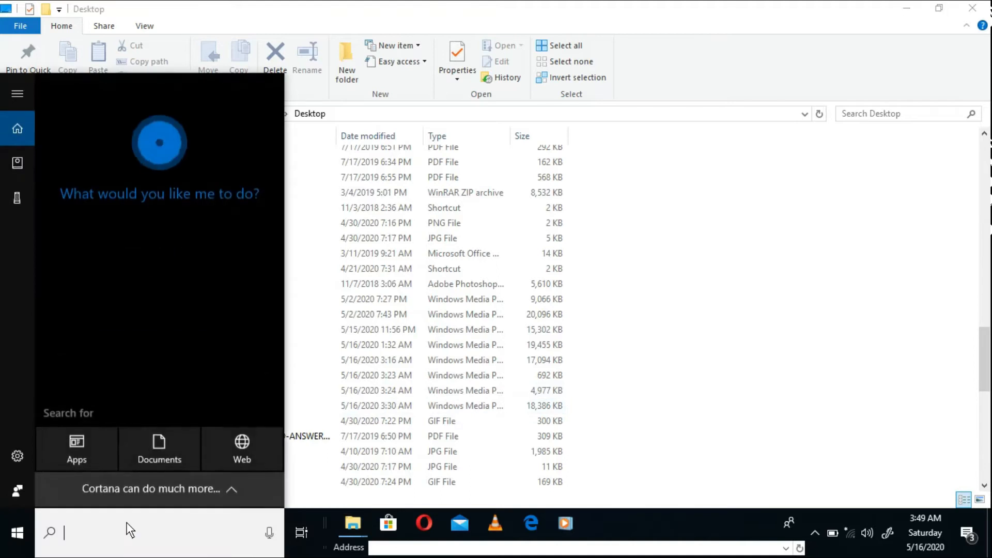
pyautogui.write('cisco')
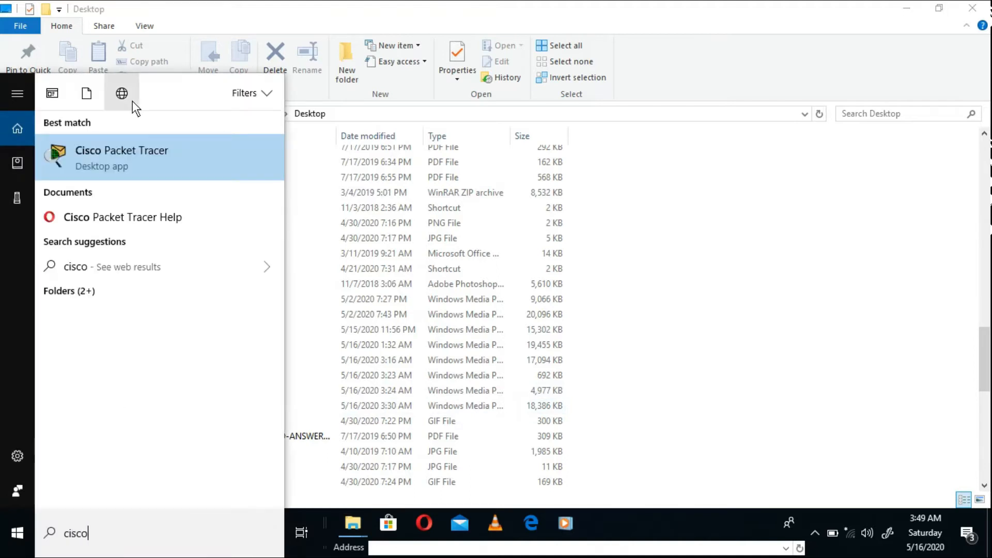
pyautogui.click(135, 150)
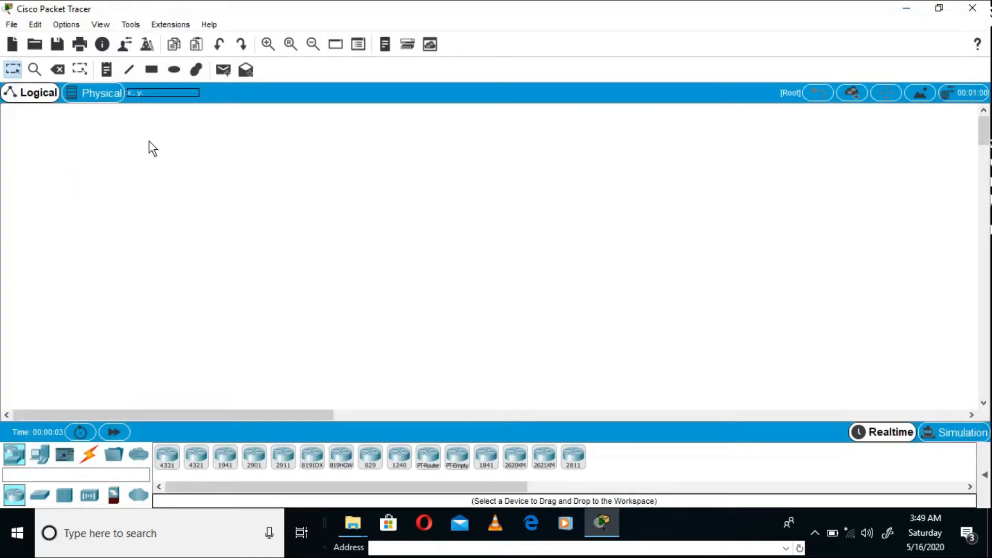
# - Place two generic PC end devices side by side in the upper part of the logical workspace
pyautogui.click(37, 460)
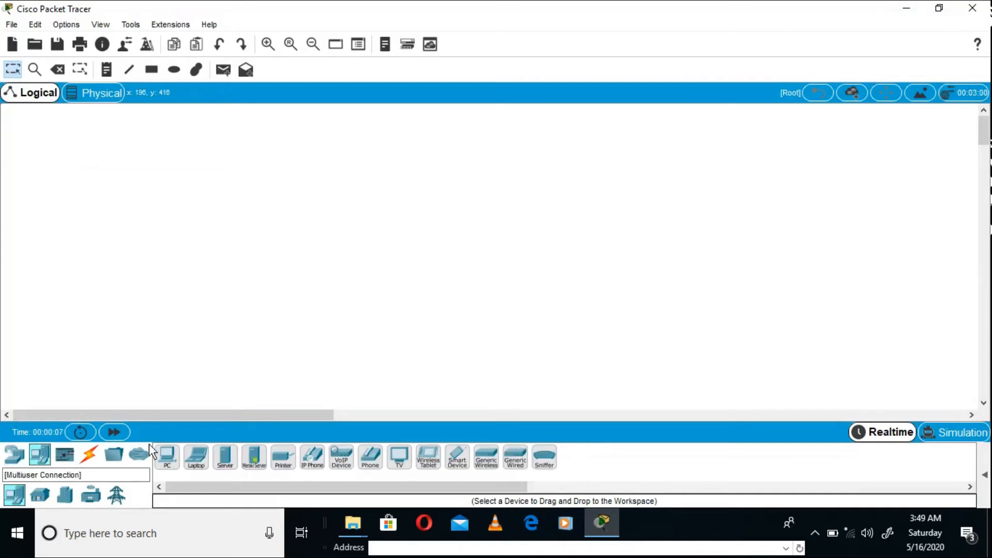
pyautogui.click(137, 133)
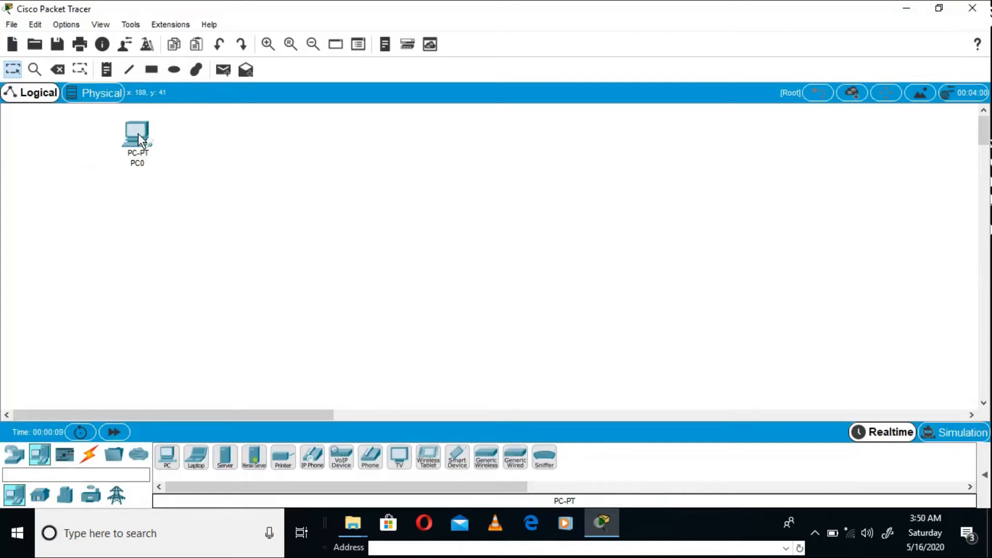
pyautogui.click(174, 453)
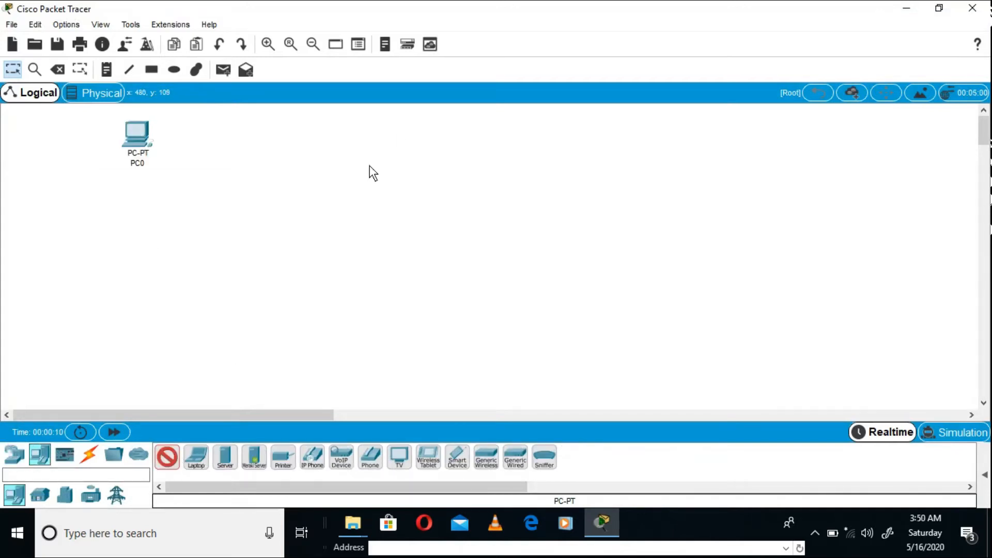
pyautogui.click(397, 149)
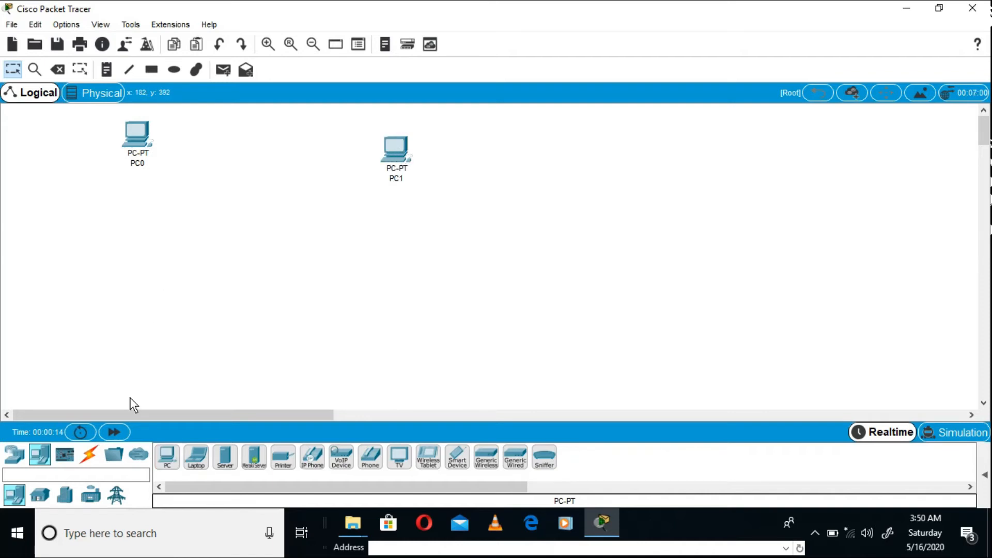
# - Link PC0 and PC1 with the automatically chosen connection type, and delete that cable again
pyautogui.click(90, 454)
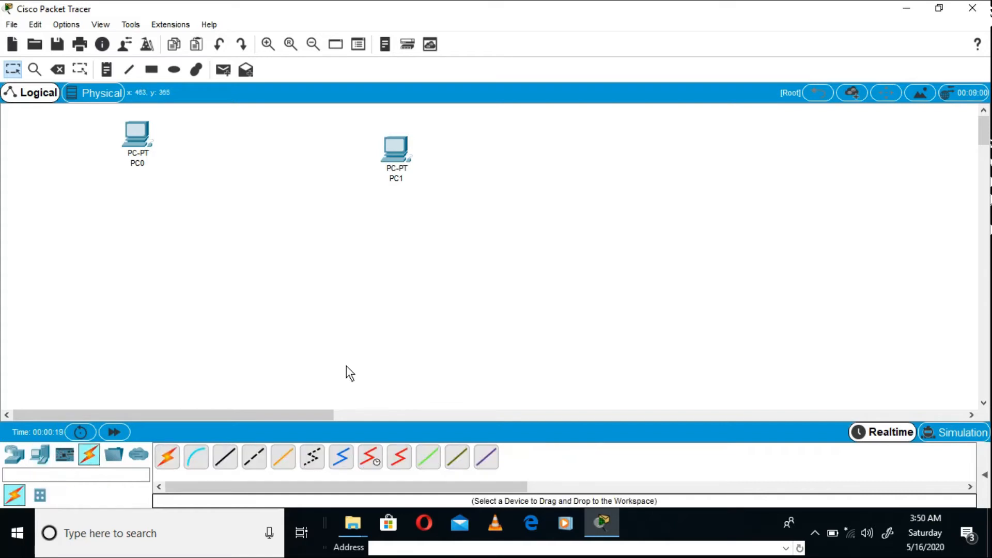
pyautogui.click(102, 67)
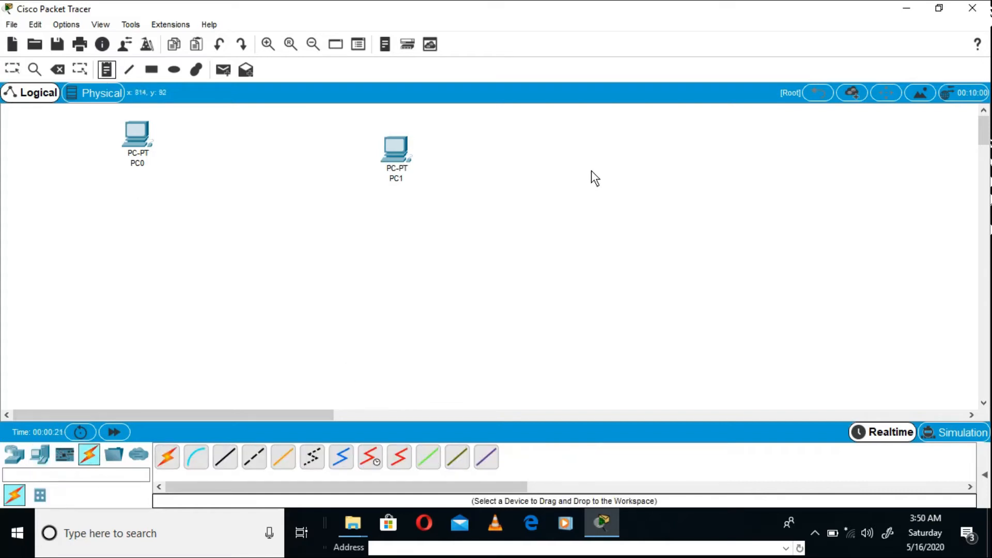
pyautogui.click(625, 203)
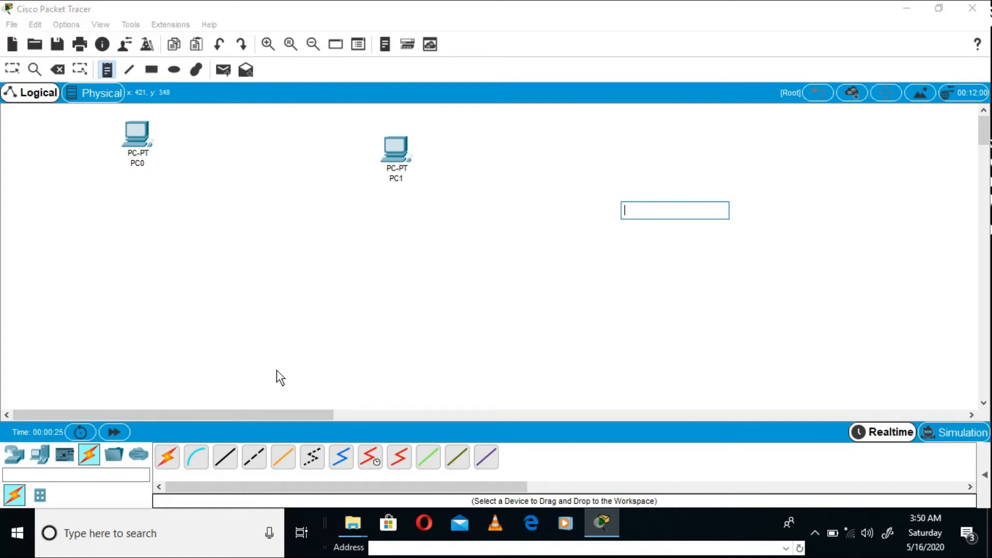
pyautogui.click(167, 457)
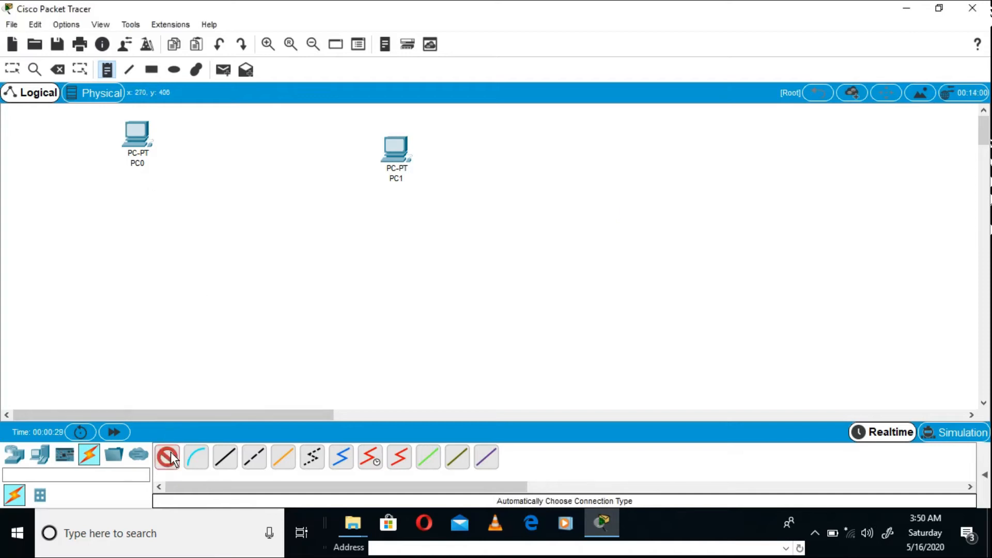
pyautogui.click(136, 129)
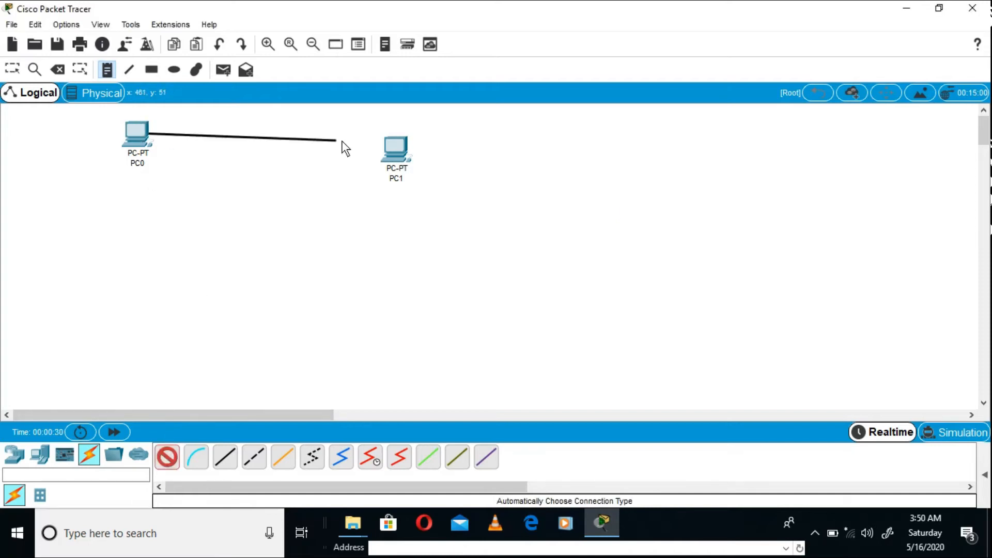
pyautogui.click(395, 148)
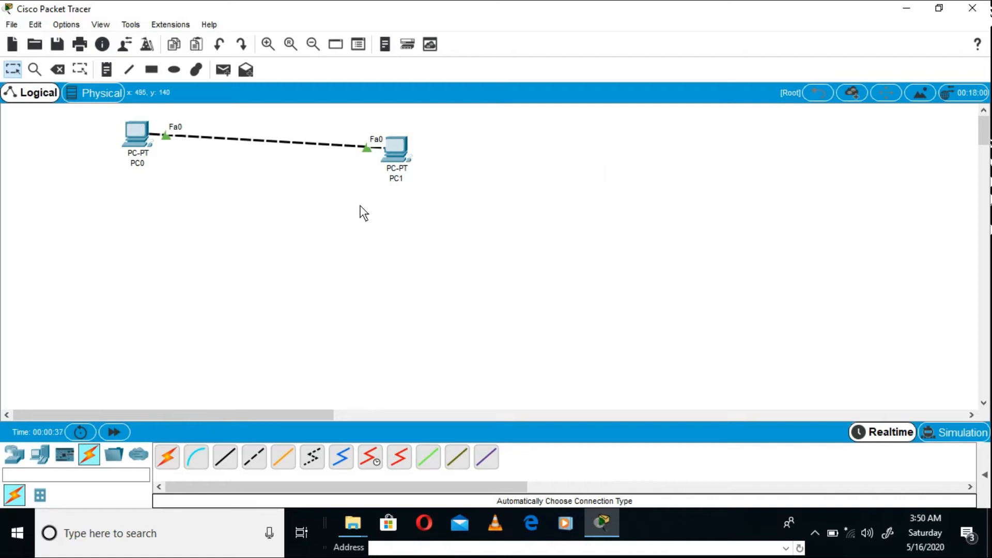
pyautogui.click(57, 69)
pyautogui.click(259, 139)
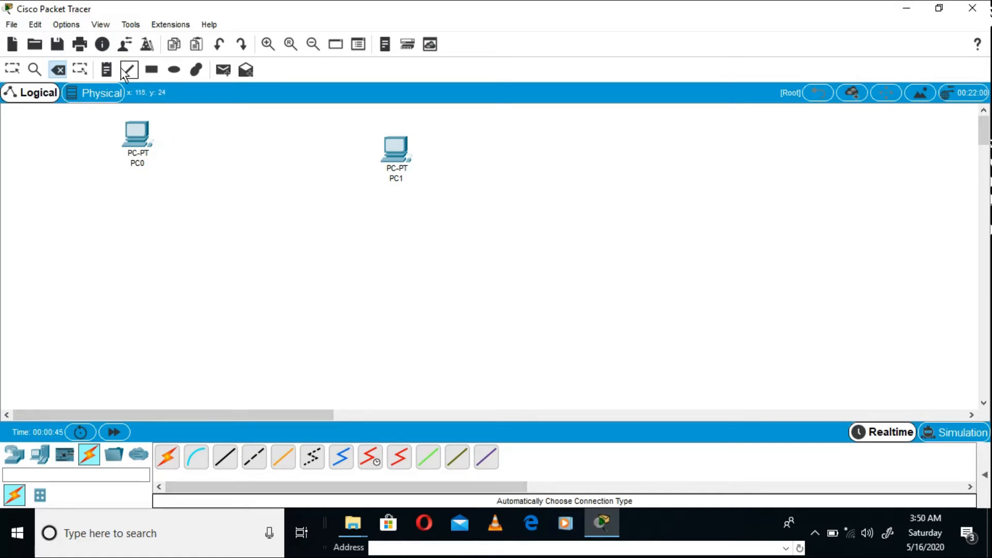
# - Place a text note beside and below PC1 with the first line "same device-cross over cable"
pyautogui.click(106, 70)
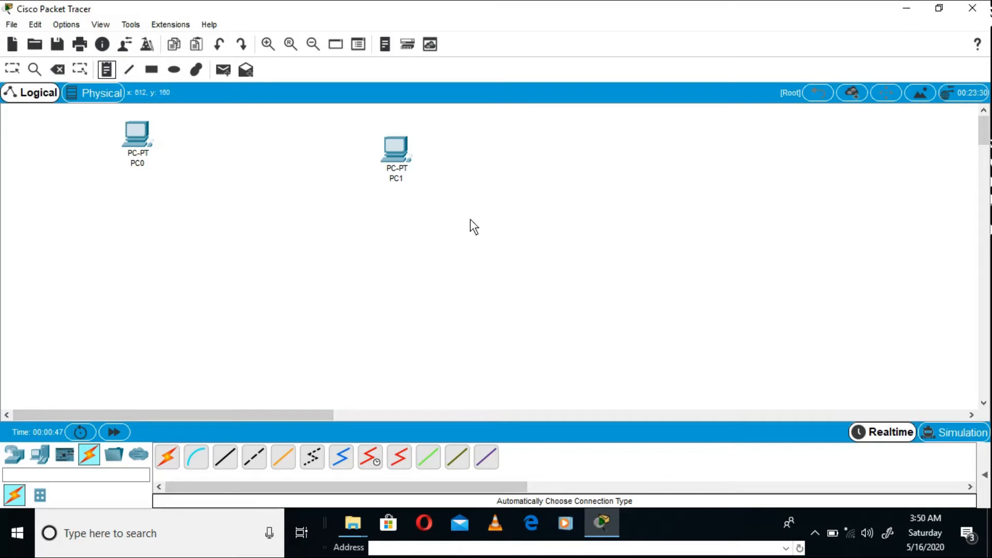
pyautogui.click(517, 212)
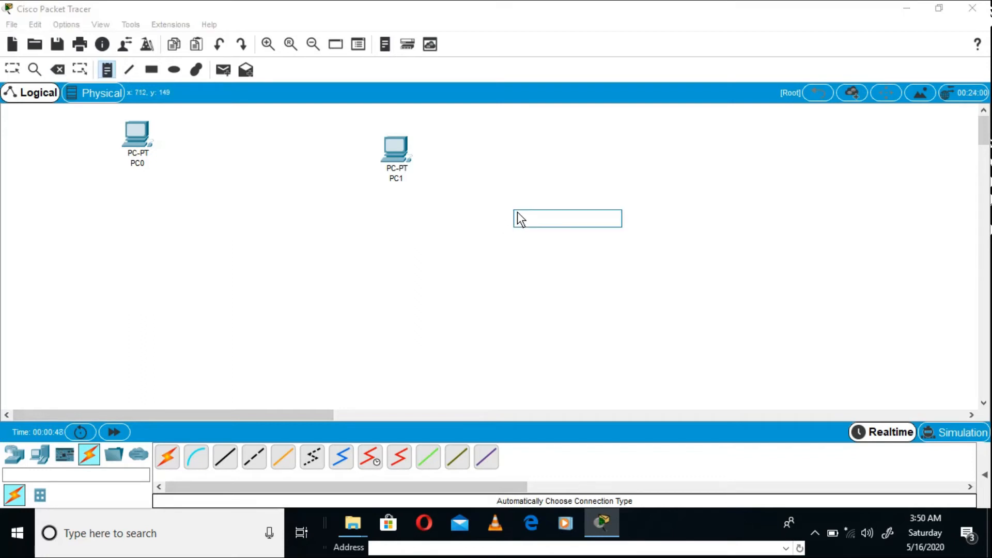
pyautogui.write('Name device-cross over cable')
pyautogui.press('Return')
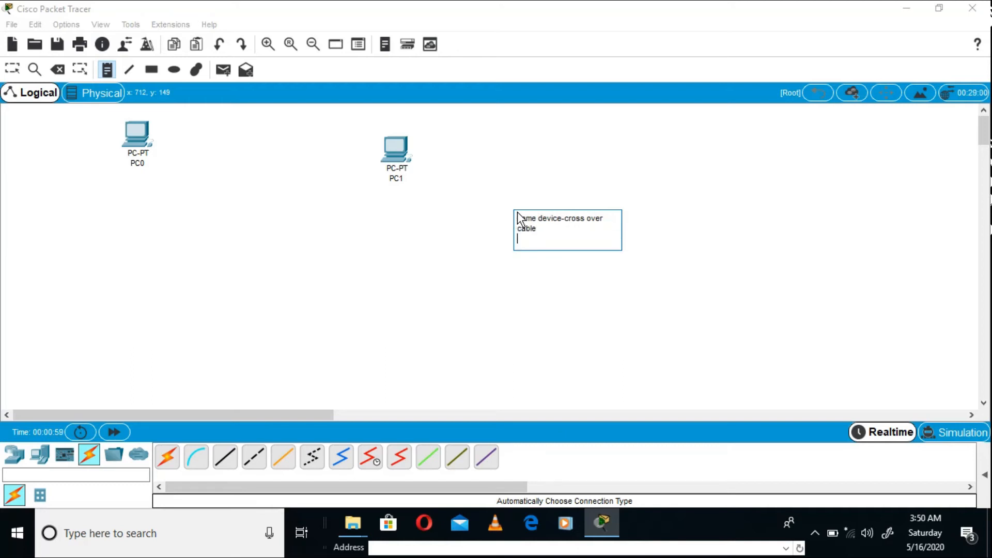
# - Add a second line to the note reading "different device -straight through cabe"
pyautogui.write('different device -stra')
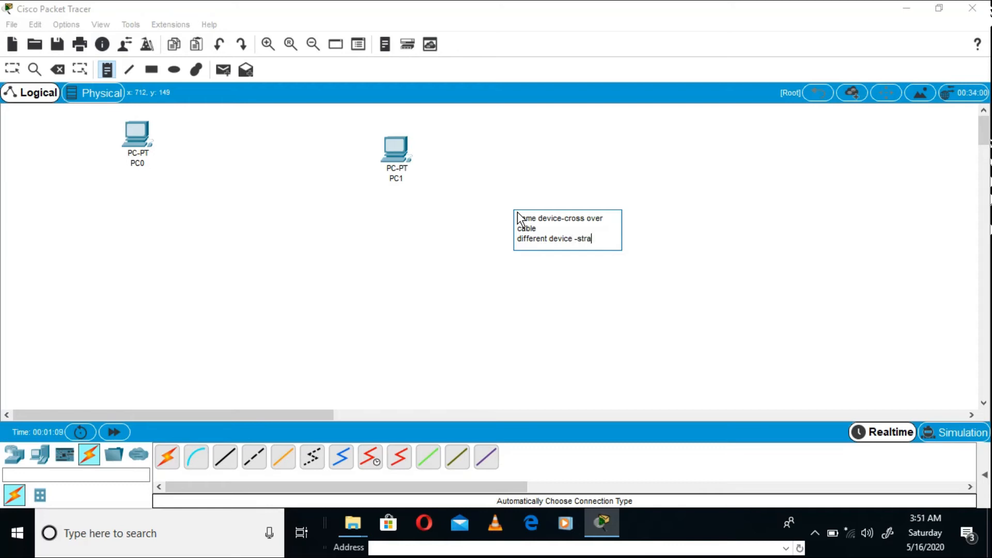
pyautogui.write('ight trhough')
pyautogui.press('BackSpace')
pyautogui.press('BackSpace')
pyautogui.press('BackSpace')
pyautogui.press('BackSpace')
pyautogui.press('BackSpace')
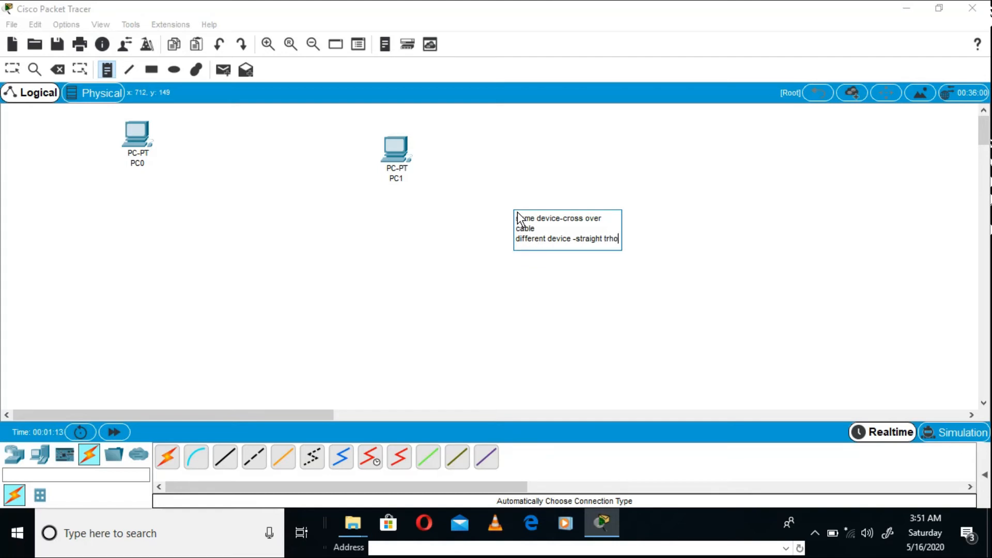
pyautogui.write('hrouhg')
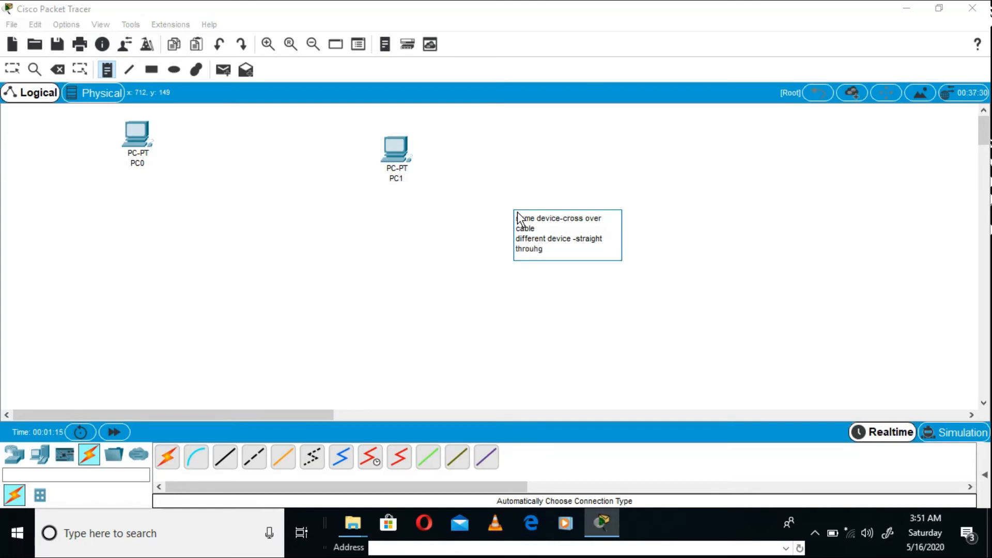
pyautogui.press('BackSpace')
pyautogui.press('BackSpace')
pyautogui.write('gh cabe')
# - Append the example "ex-pc-pc" to the note's crossover line and "ex-pc-router" to its straight-through line
pyautogui.click(538, 230)
pyautogui.write('ex-')
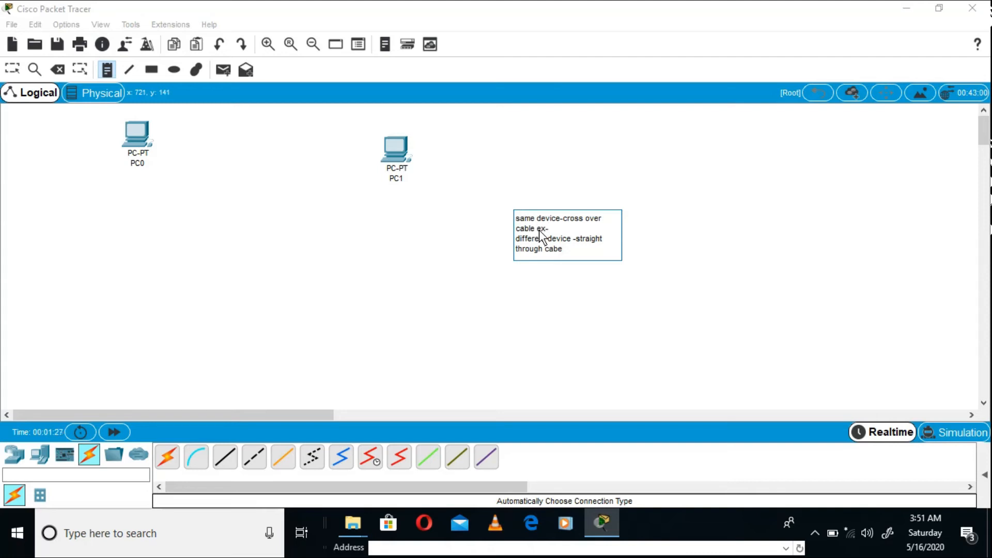
pyautogui.write('pc')
pyautogui.write('-pc')
pyautogui.write('router')
pyautogui.click(599, 276)
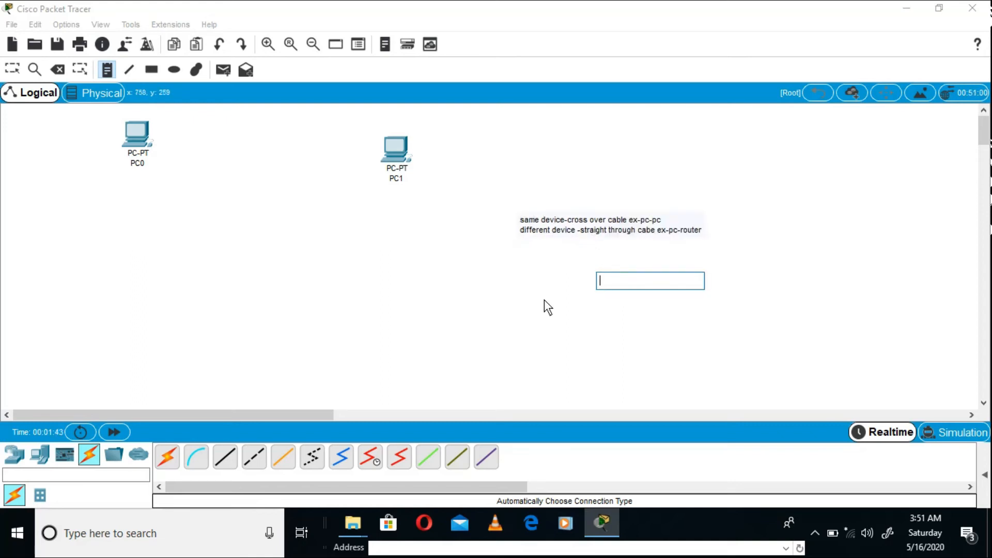
pyautogui.click(525, 233)
pyautogui.click(431, 197)
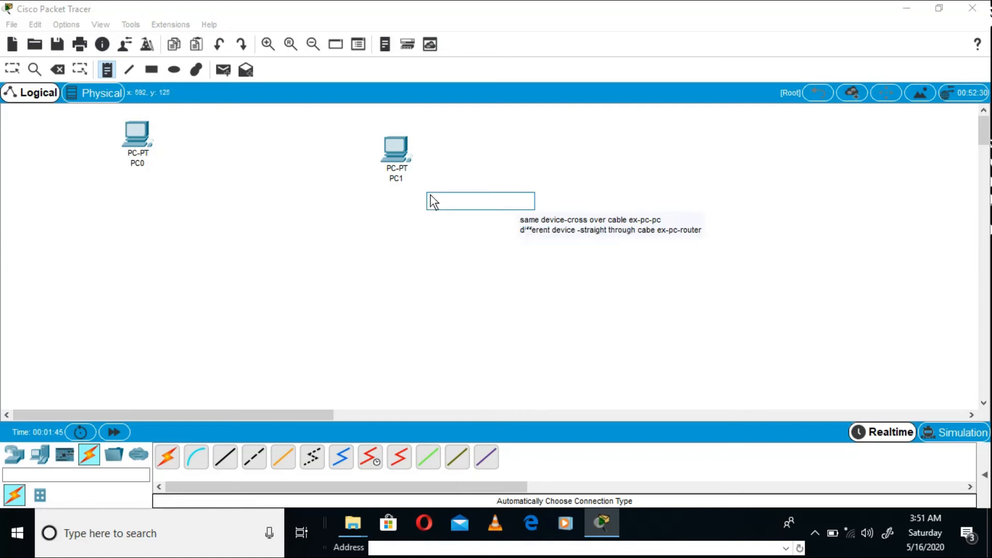
# - Connect PC0's FastEthernet0 port to PC1's FastEthernet0 port with a Copper Cross-Over cable
pyautogui.click(252, 457)
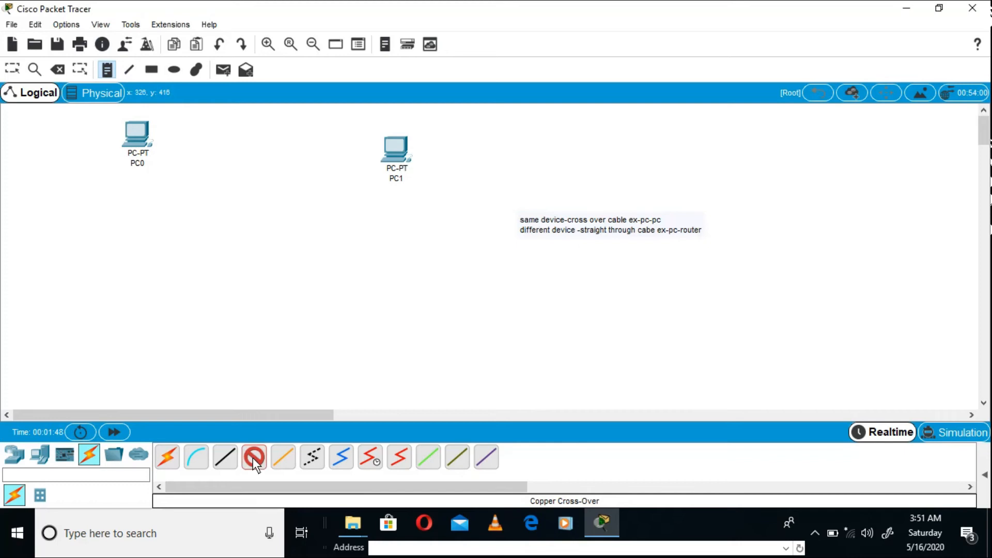
pyautogui.click(137, 138)
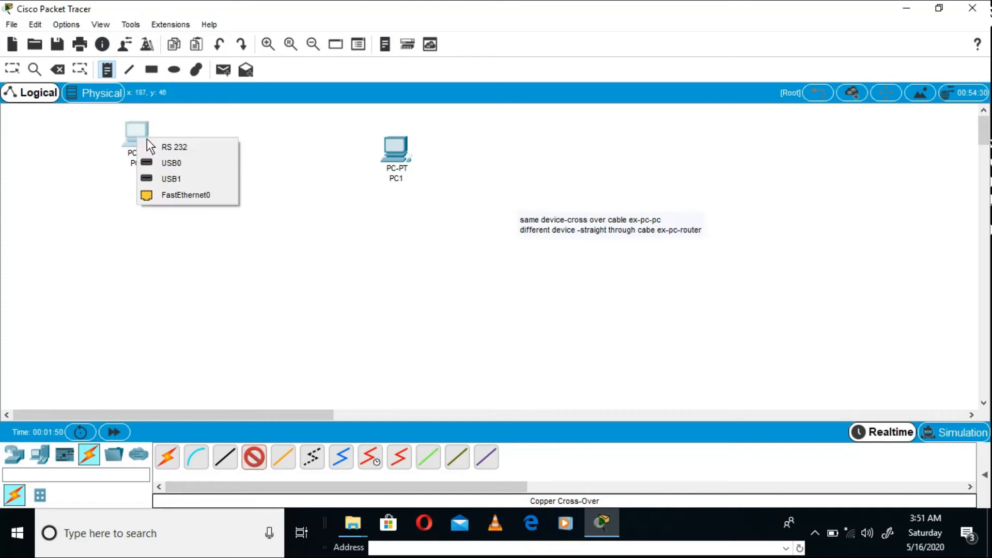
pyautogui.click(203, 194)
pyautogui.click(393, 148)
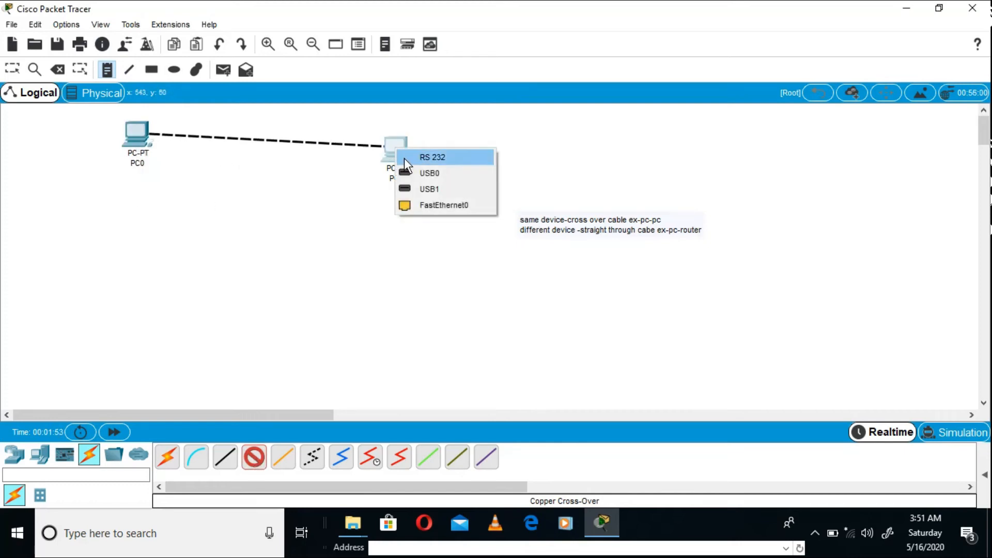
pyautogui.click(433, 206)
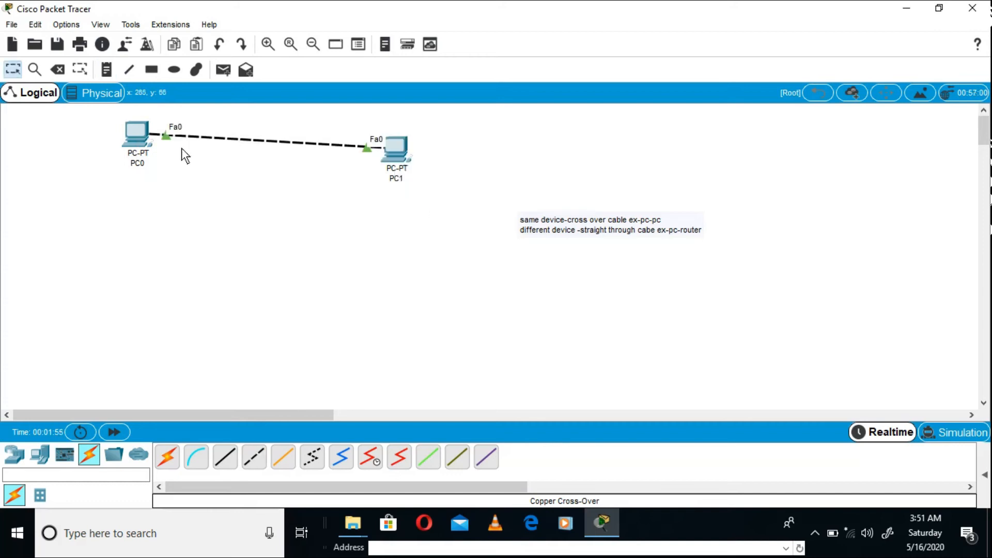
# - Move PC0 slightly down to line up with PC1, and give it static IP address 192.168.1.1 with subnet mask 255.255.255.0
pyautogui.moveTo(140, 136); pyautogui.dragTo(144, 159)
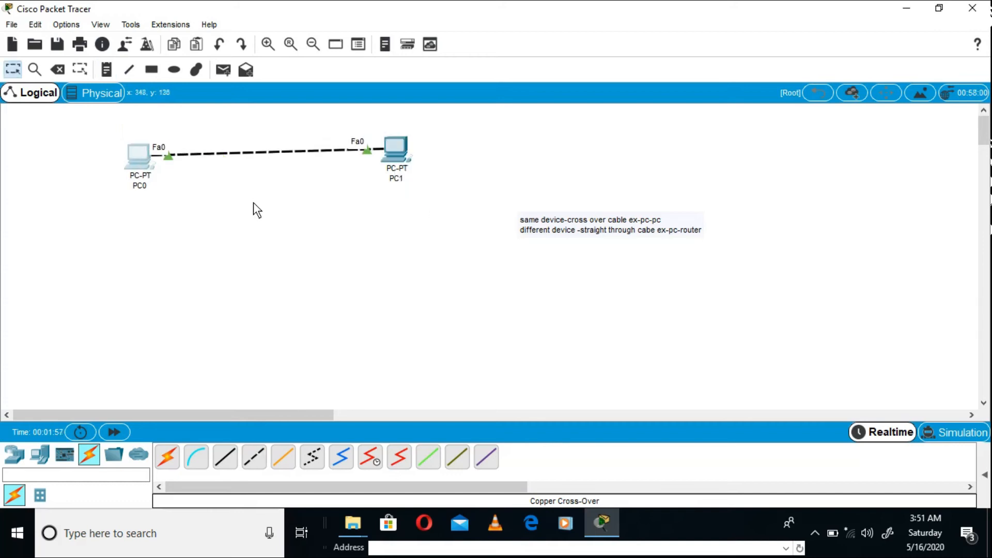
pyautogui.click(146, 156)
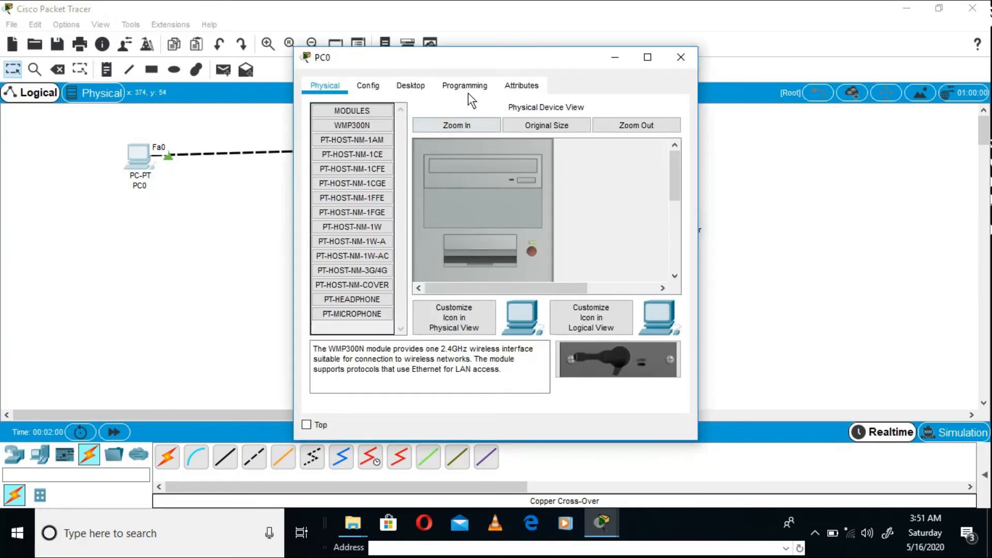
pyautogui.click(403, 84)
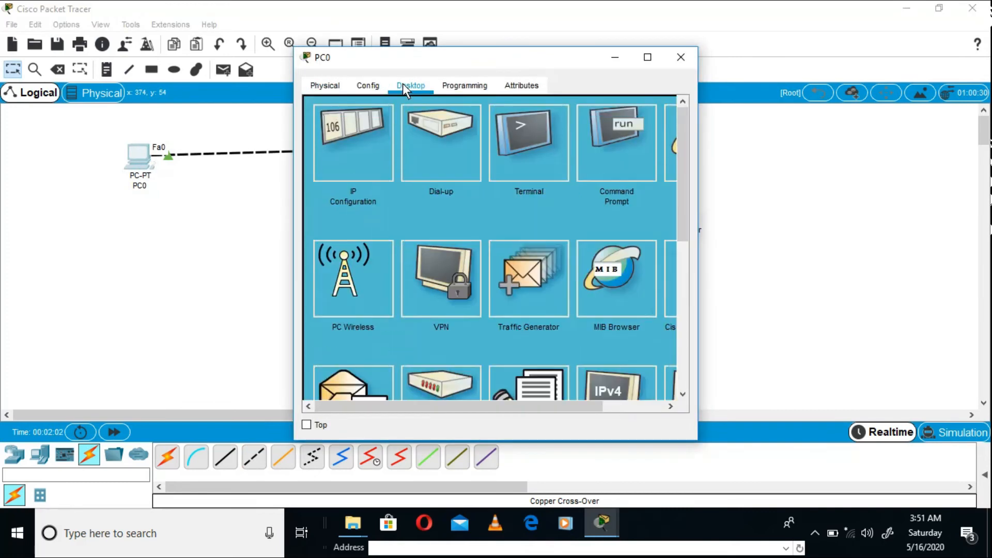
pyautogui.click(363, 149)
pyautogui.click(441, 184)
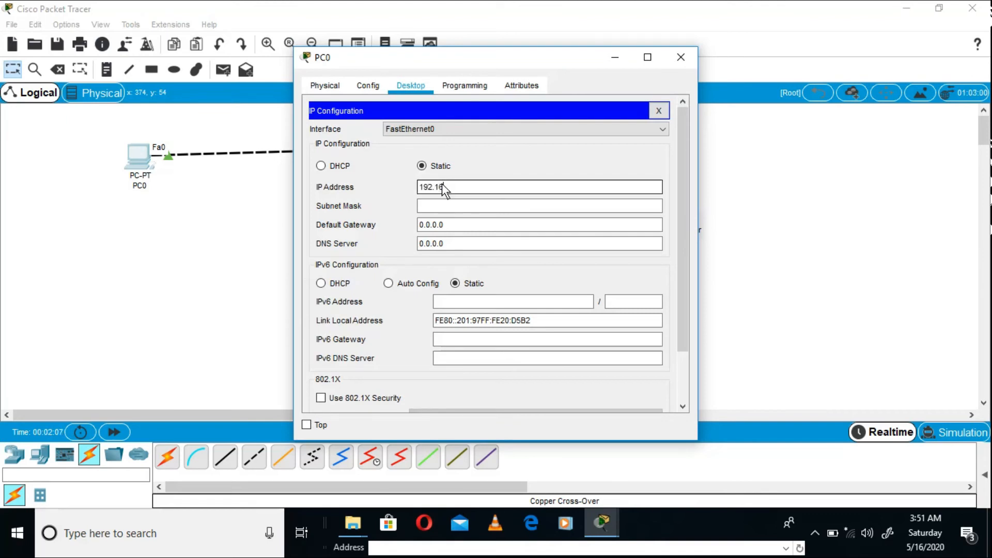
pyautogui.write('192.168.1.1')
pyautogui.click(443, 205)
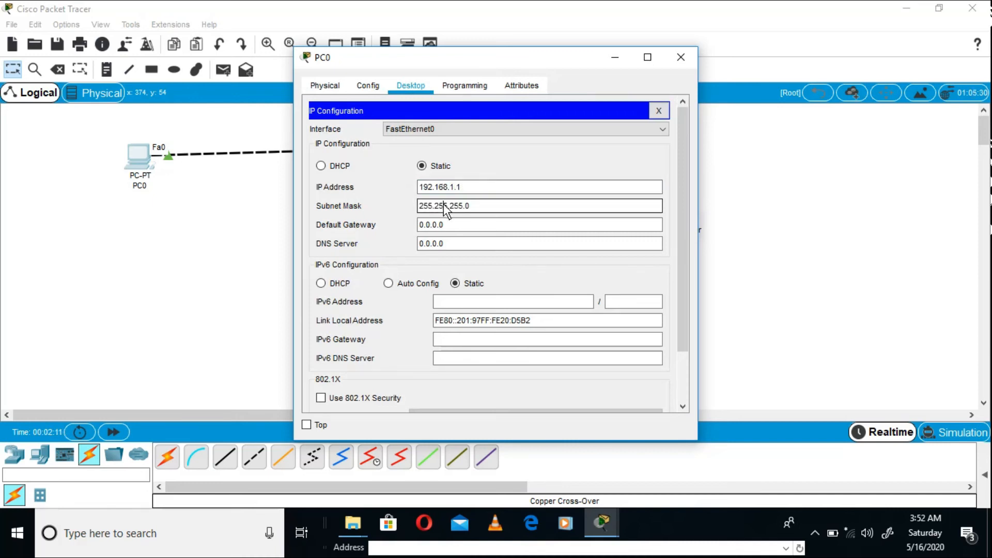
pyautogui.click(680, 62)
# - Give PC1 the static IP address 192.168.1.2 and fill in its default subnet mask
pyautogui.click(402, 146)
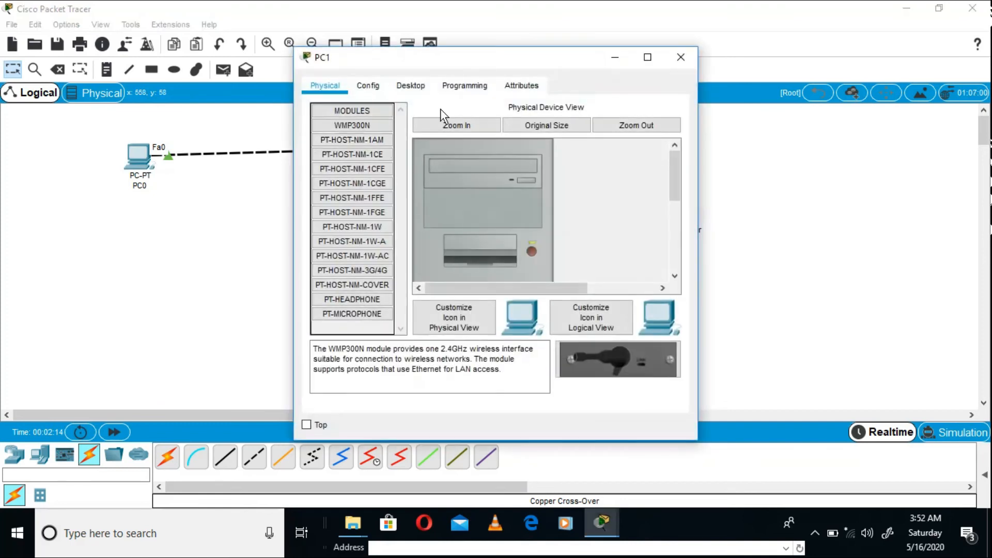
pyautogui.click(411, 83)
pyautogui.click(384, 123)
pyautogui.click(429, 189)
pyautogui.write('192.168')
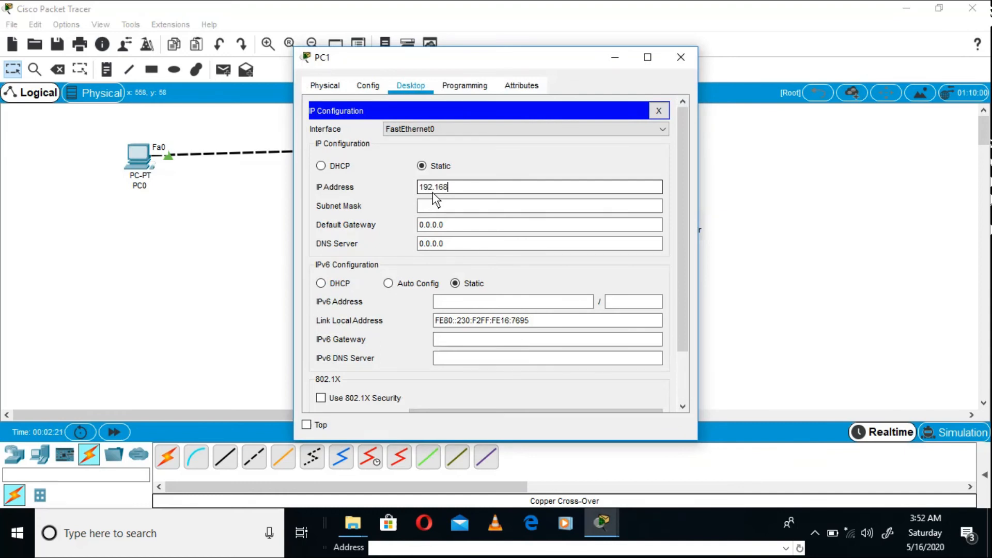
pyautogui.write('.1.2')
pyautogui.click(434, 205)
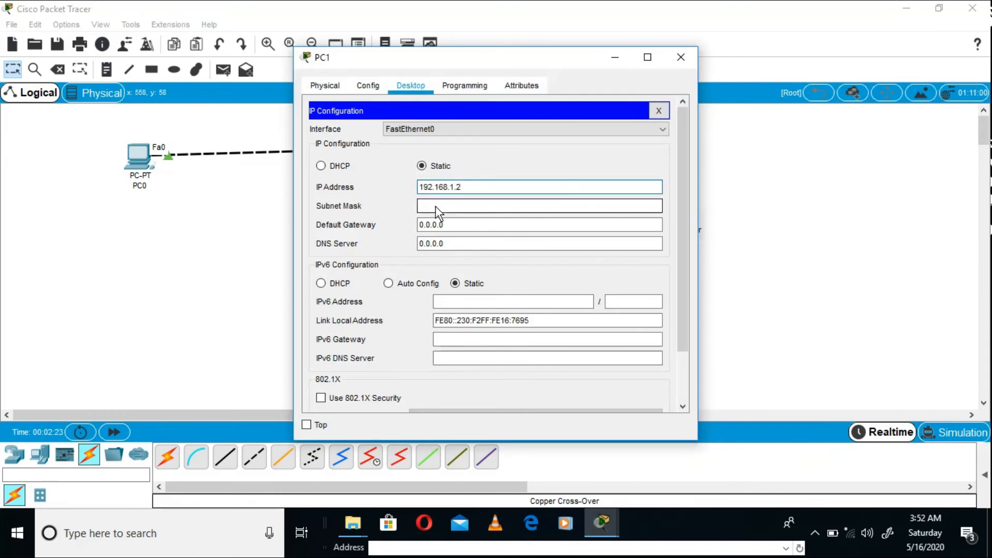
pyautogui.click(680, 56)
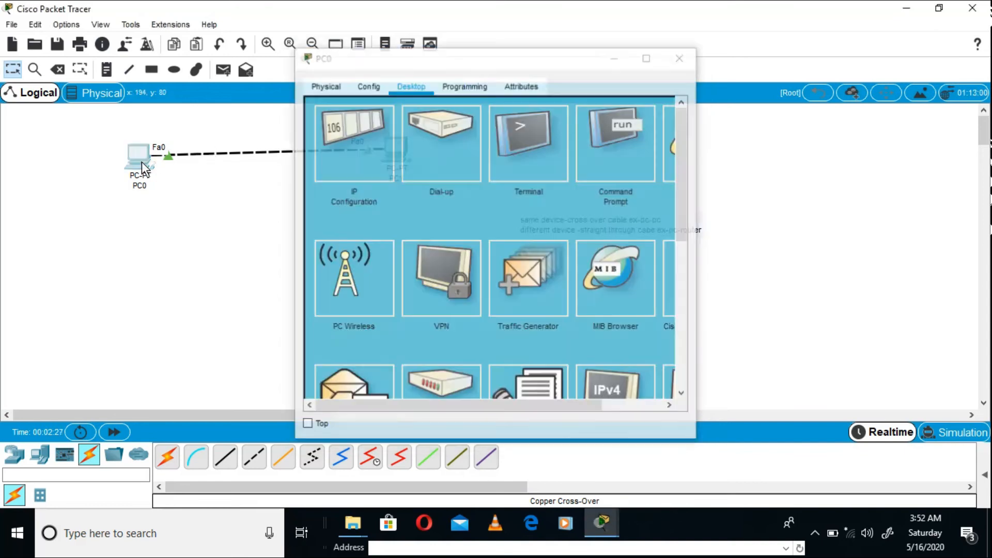
# - Test the connection by pinging 192.168.1.2 from PC0's Command Prompt, and close the PC0 window
pyautogui.click(145, 160)
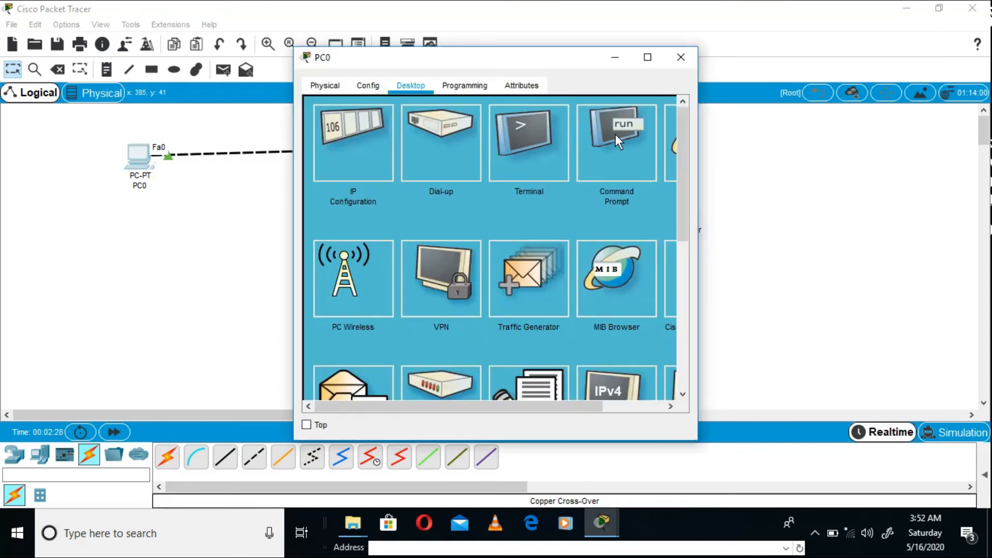
pyautogui.click(625, 151)
pyautogui.write('ping')
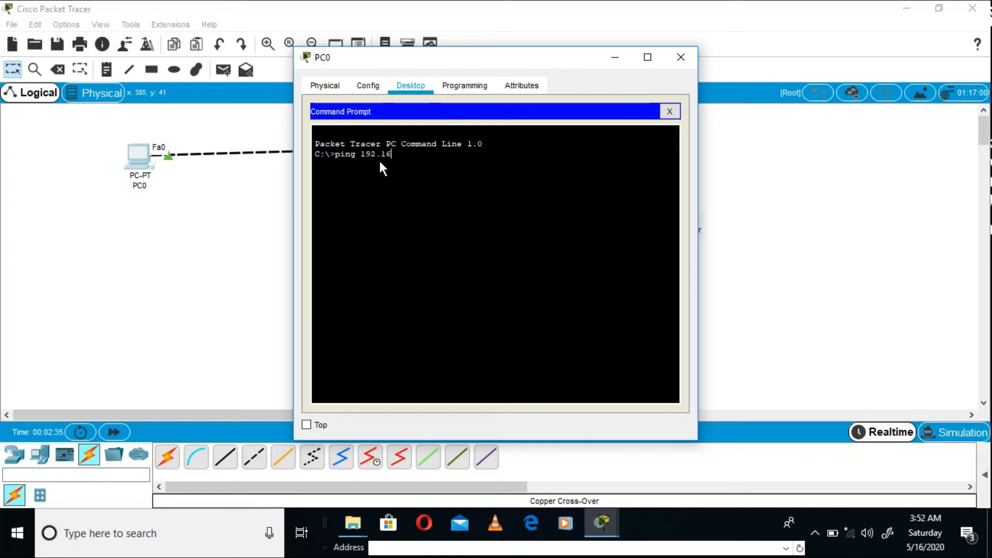
pyautogui.write('192.168.1.2')
pyautogui.press('Return')
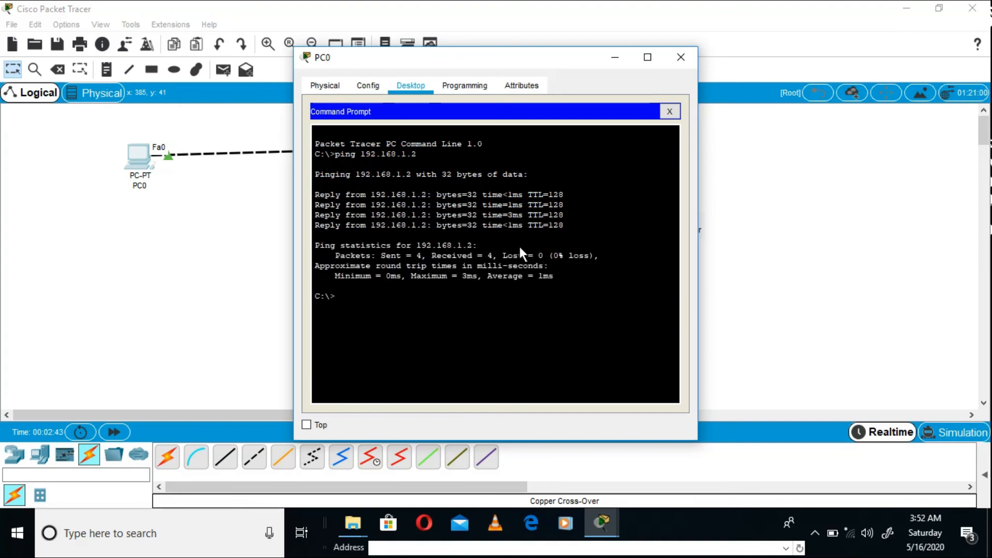
pyautogui.click(680, 58)
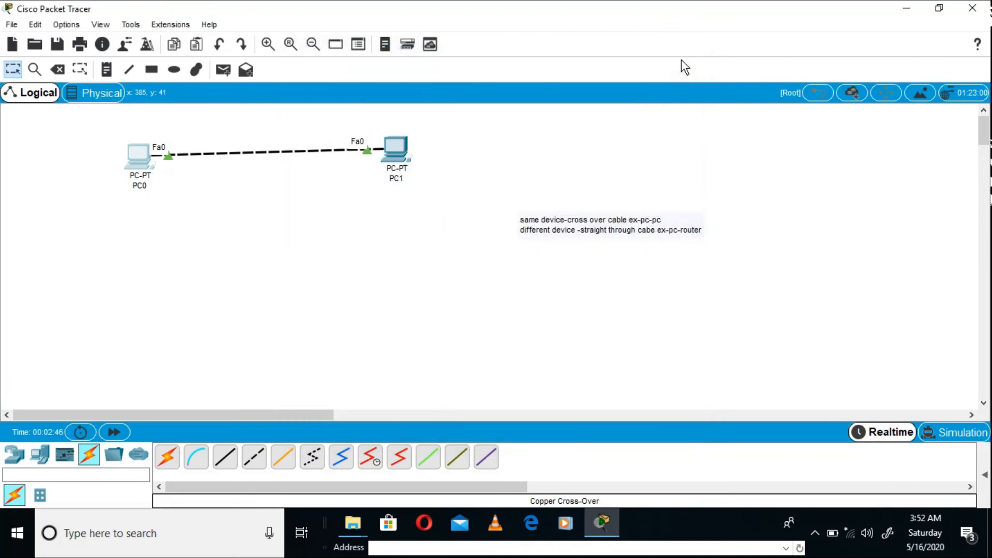